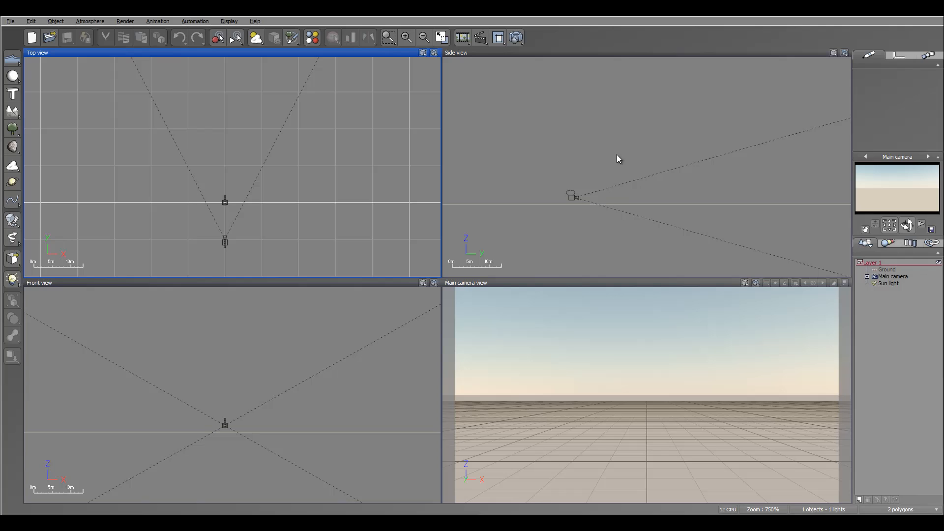
Add a sphere and scatter copies of it across the ground plan in front of the camera until there are 26 spheres.
right_click_drag(616, 154, 611, 175)
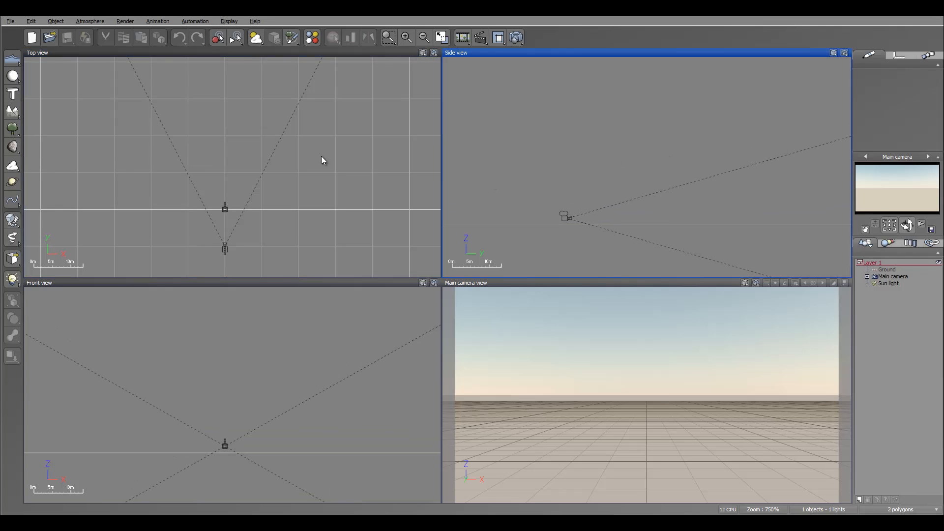
left_click(11, 78)
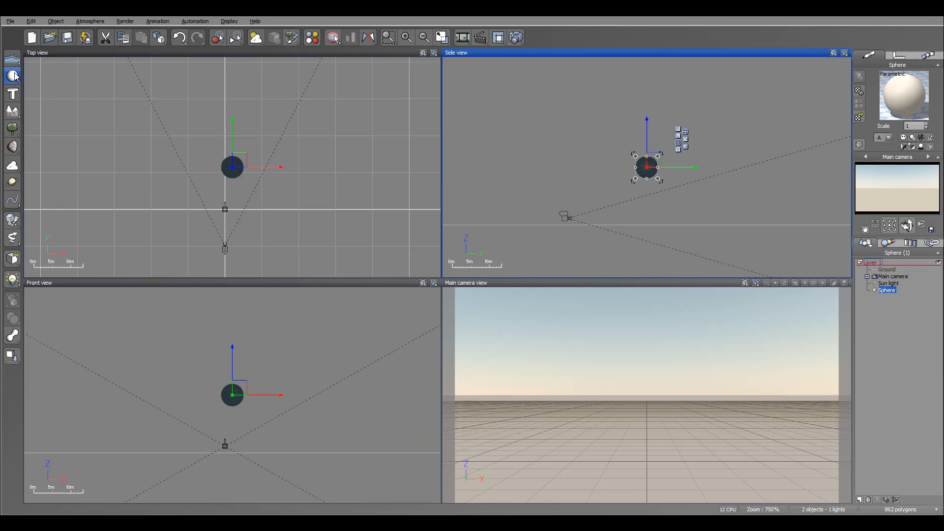
left_click(12, 76)
left_click_drag(235, 161, 126, 75)
left_click_drag(127, 75, 300, 64, "alt")
right_click_drag(350, 118, 353, 200)
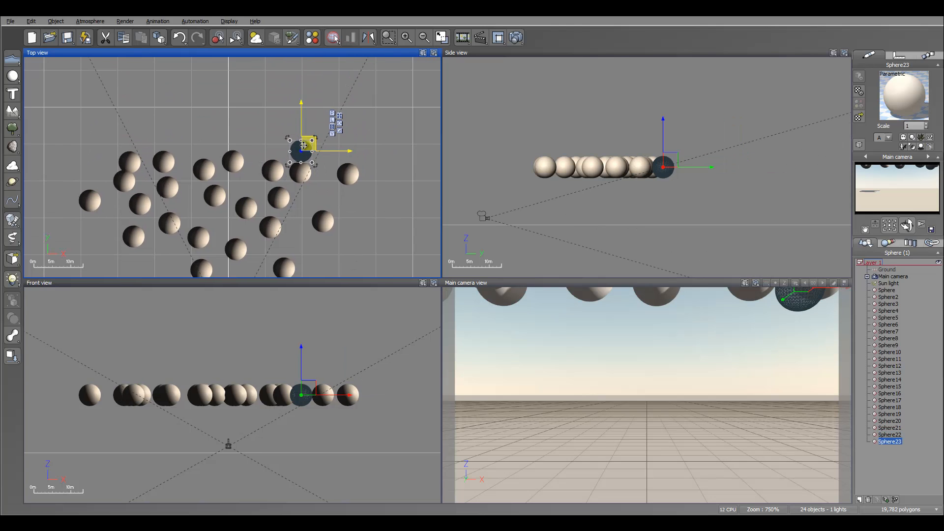
left_click_drag(308, 143, 183, 117, "alt")
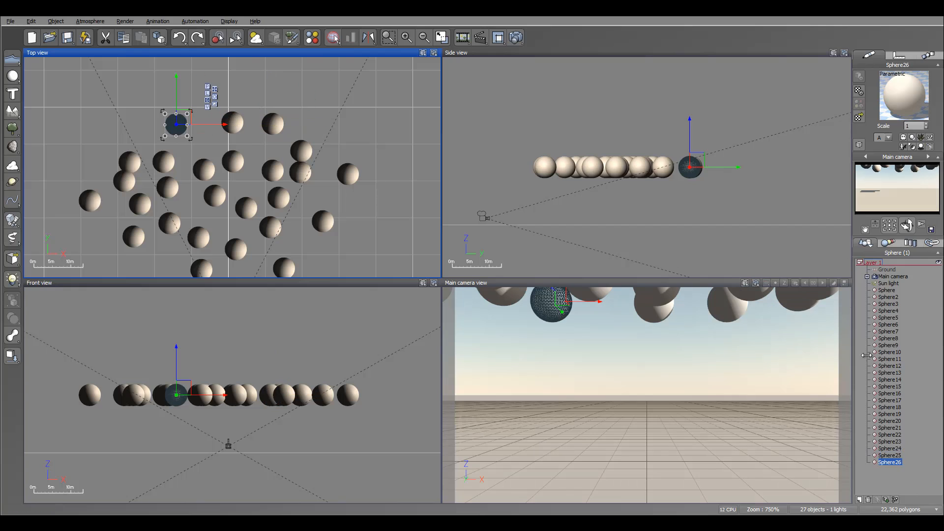
Lower Sphere2 through Sphere20 together to just above the ground, leaving the other spheres up high.
left_click(890, 298)
left_click(890, 421, "shift")
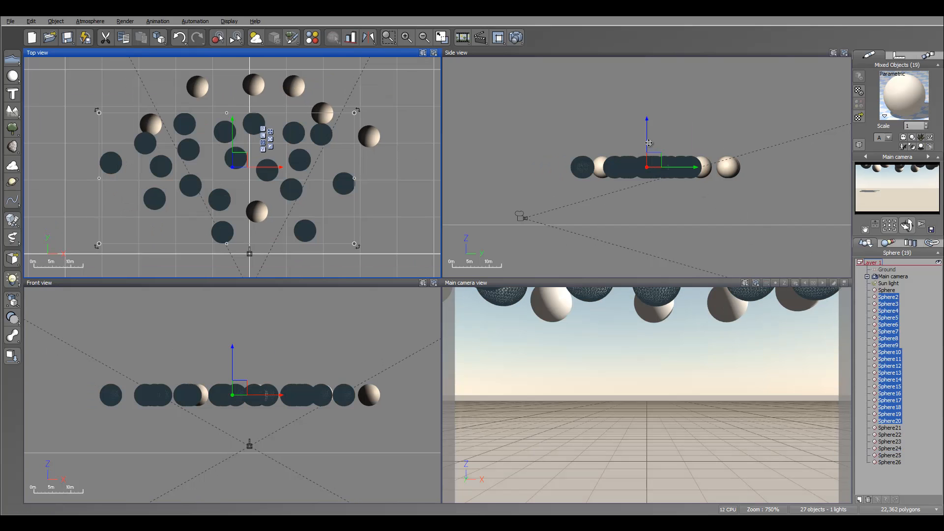
left_click_drag(649, 143, 646, 182)
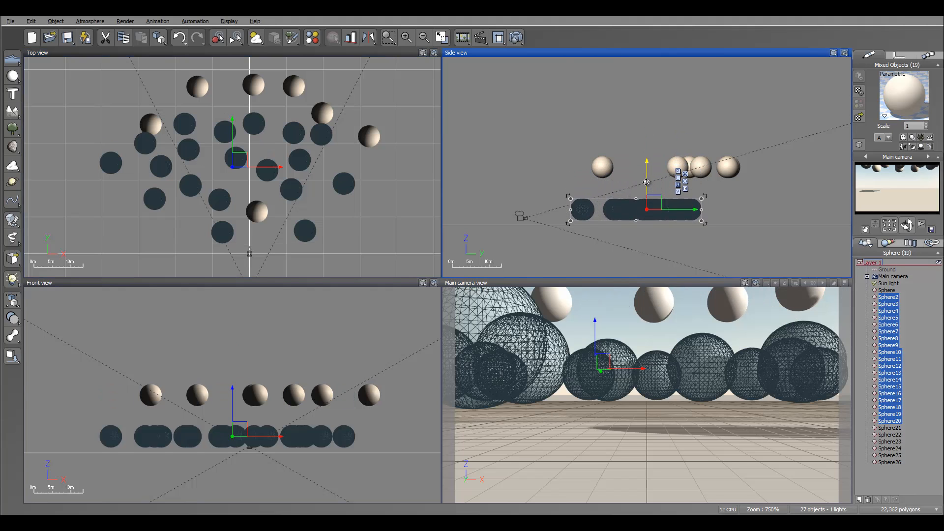
left_click(757, 203)
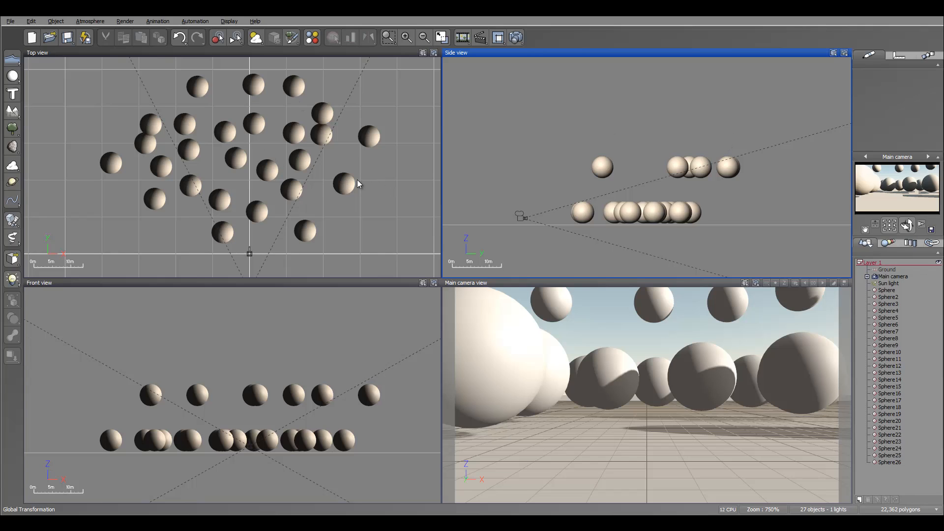
right_click_drag(273, 168, 297, 173)
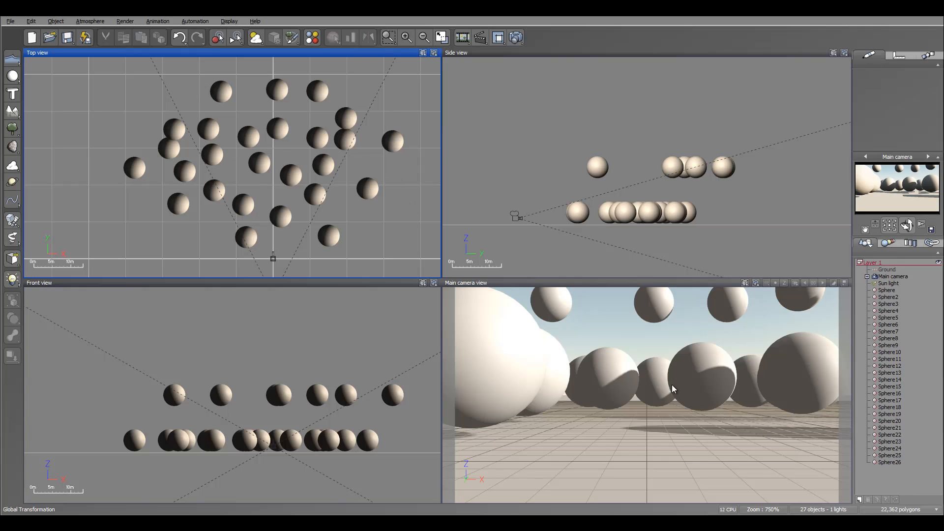
Create a new layer and move all 26 spheres from Layer 1 into it.
left_click(859, 500)
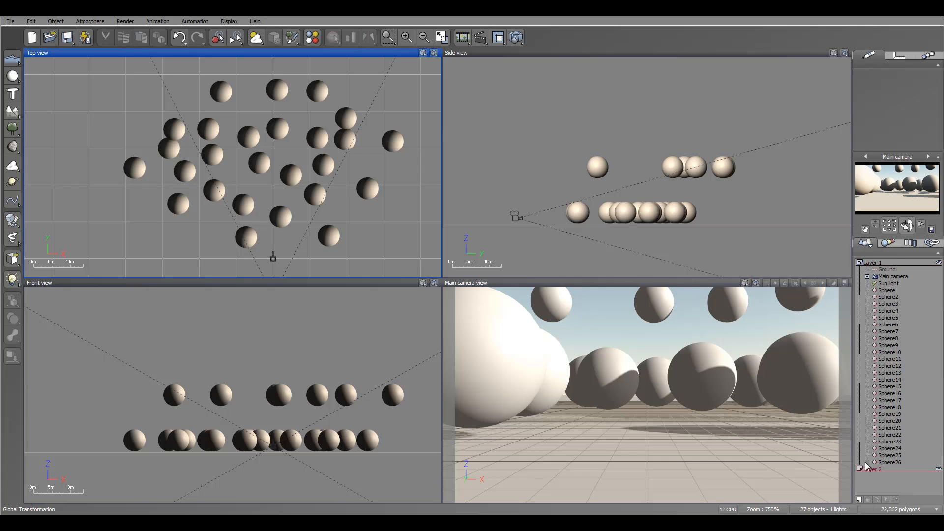
left_click(889, 462)
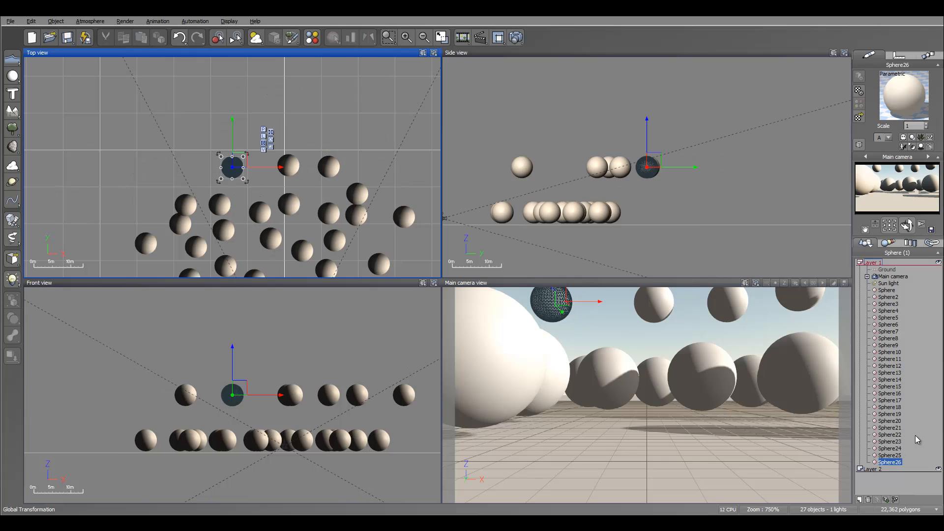
left_click(891, 294, "shift")
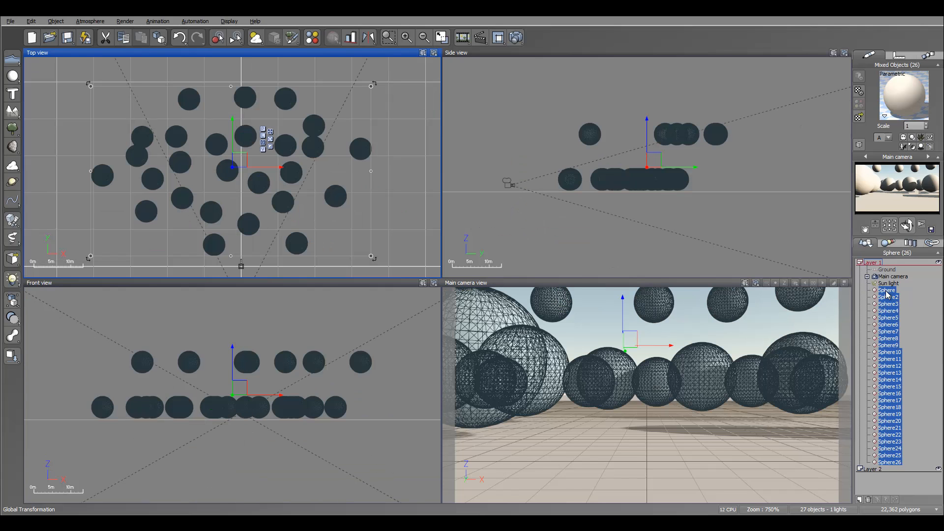
left_click_drag(881, 471, 883, 472)
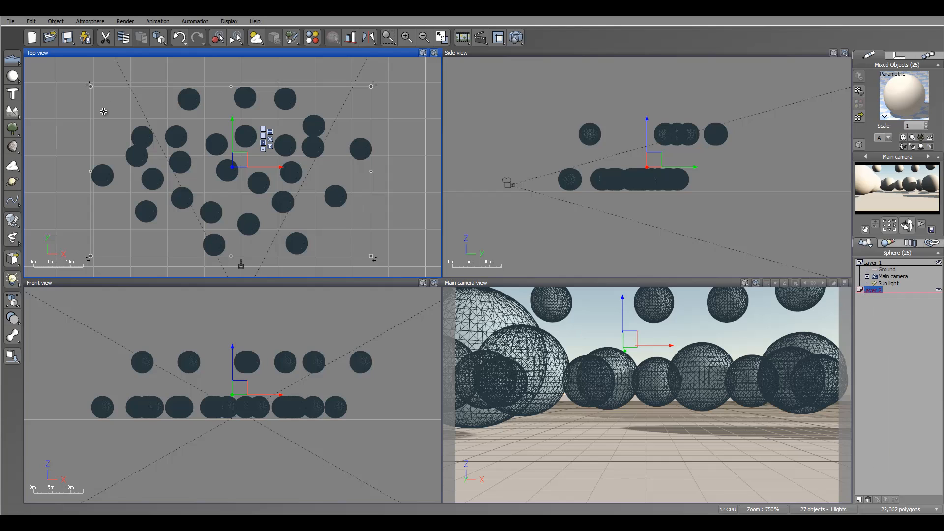
Add a cube and scatter copies of it among the spheres until there are ten cubes.
left_click_drag(14, 77, 62, 85)
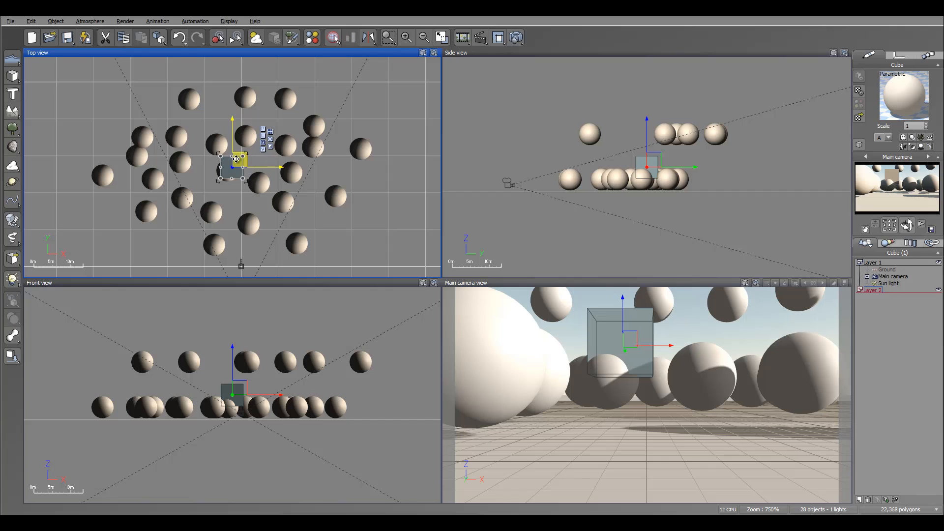
left_click_drag(236, 159, 329, 87, "alt")
key("ctrl+z")
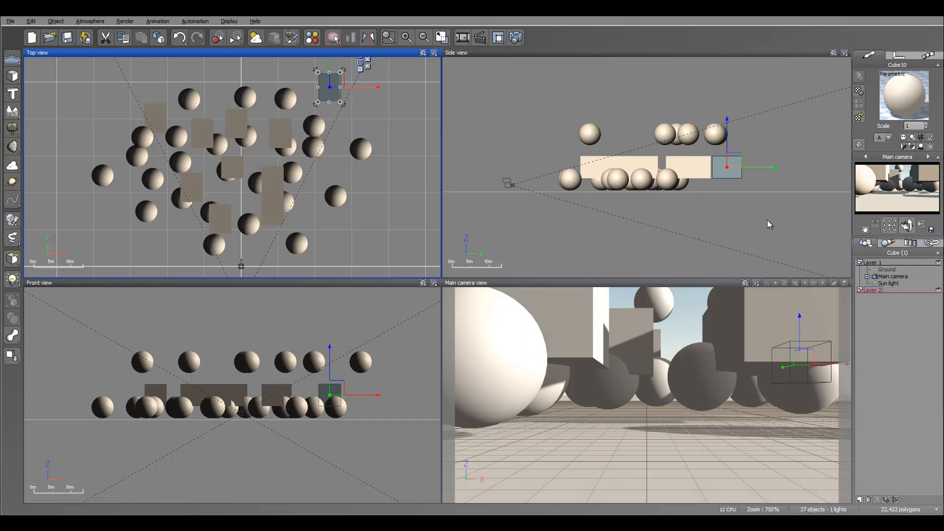
Move all ten cubes from Layer 2 into a new Layer 3 and collapse the object lists of both layers.
left_click(861, 290)
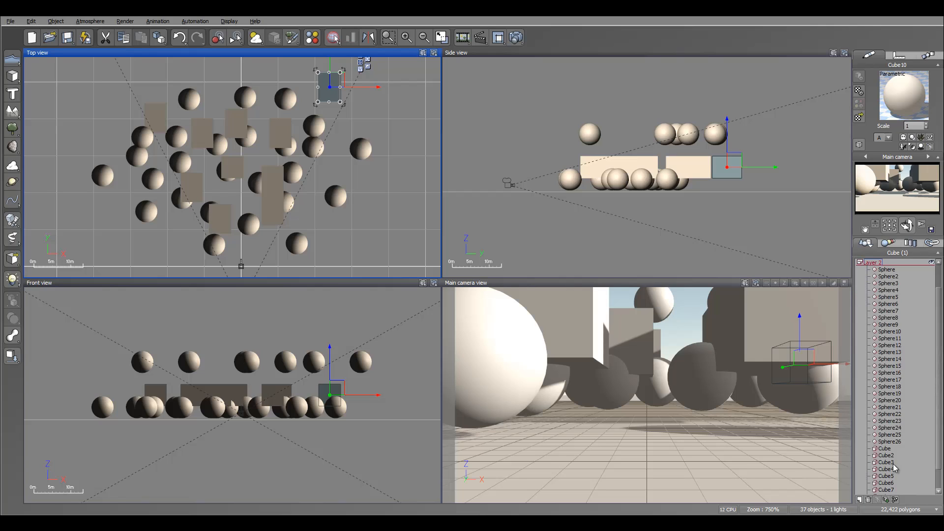
left_click(884, 448)
scroll(927, 432, "down", 1)
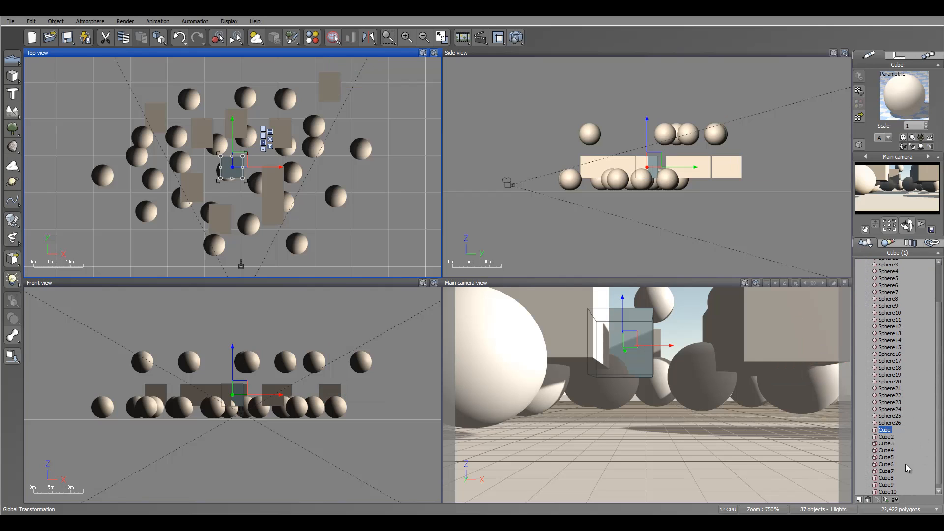
left_click(887, 491, "shift")
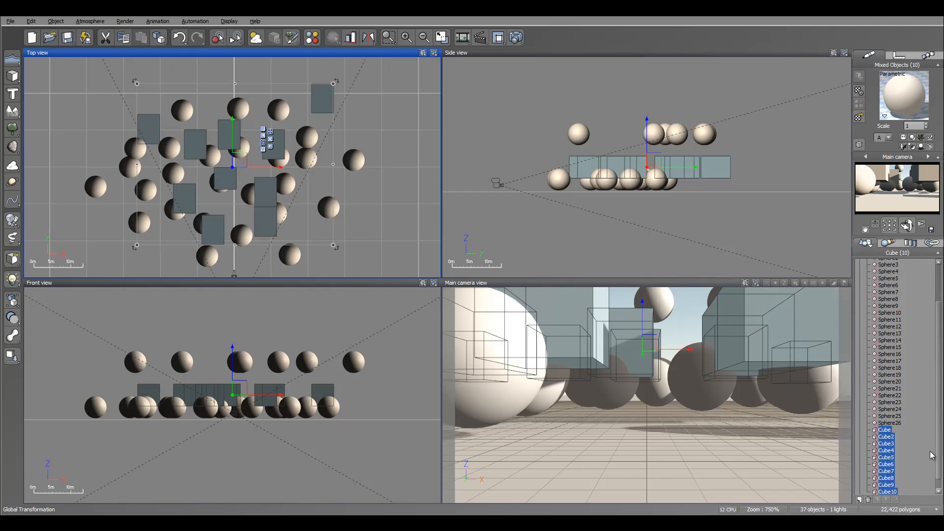
scroll(935, 450, "down", 1)
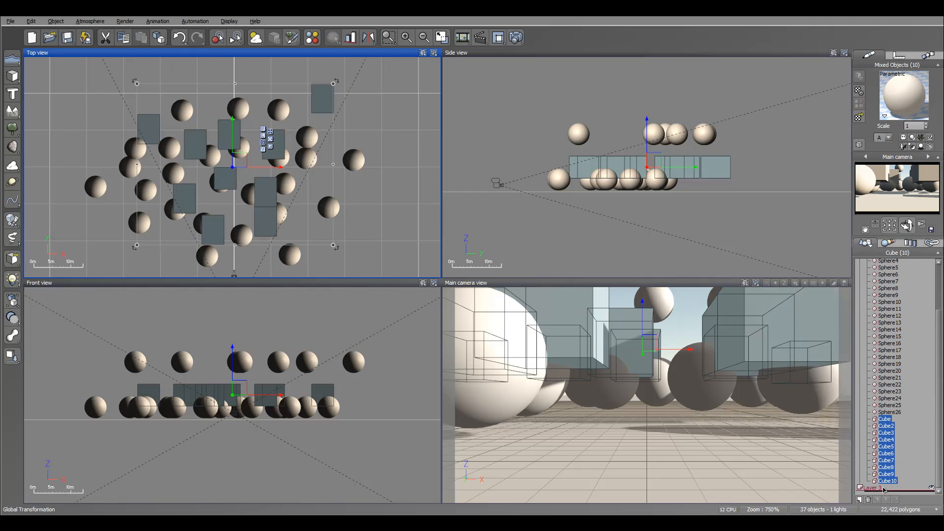
left_click_drag(881, 490, 885, 490)
left_click(859, 419)
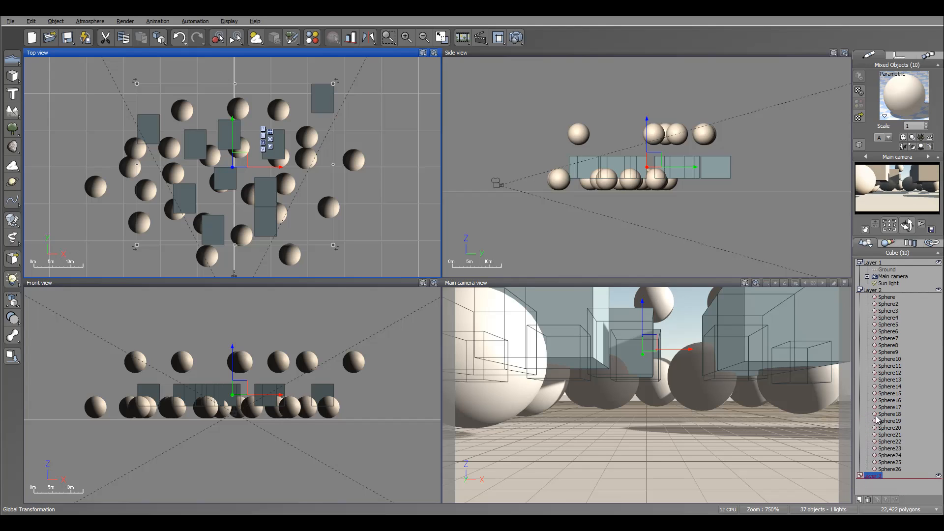
left_click(859, 291)
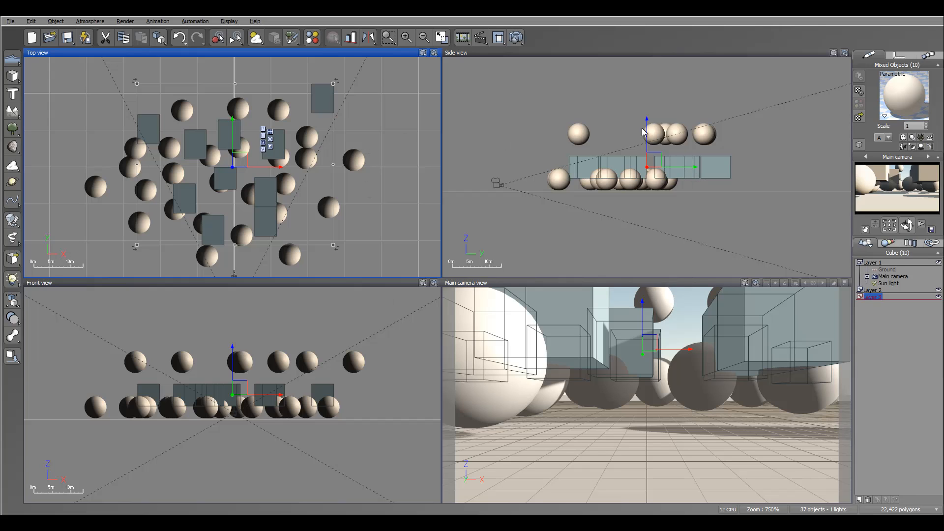
Lower the ten cubes onto the ground and hide Layer 2 with the spheres.
left_click_drag(647, 124, 647, 137)
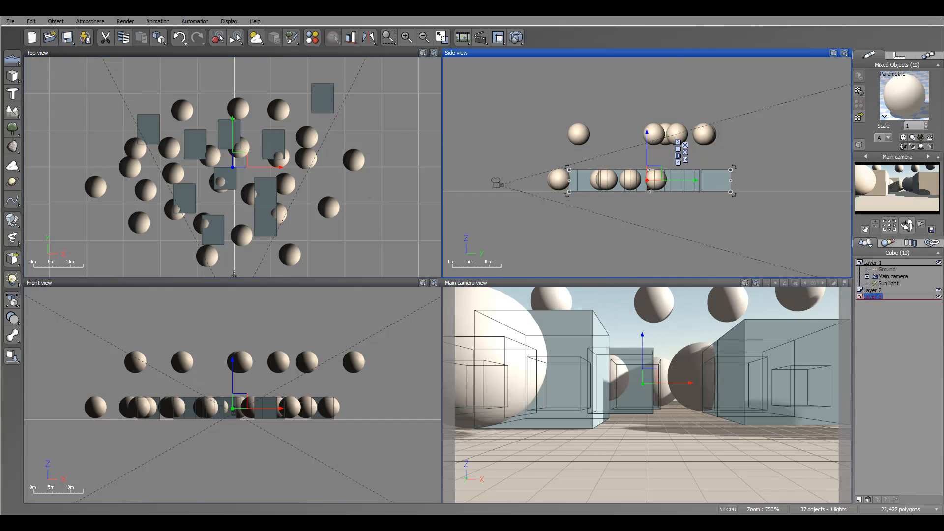
left_click(937, 290)
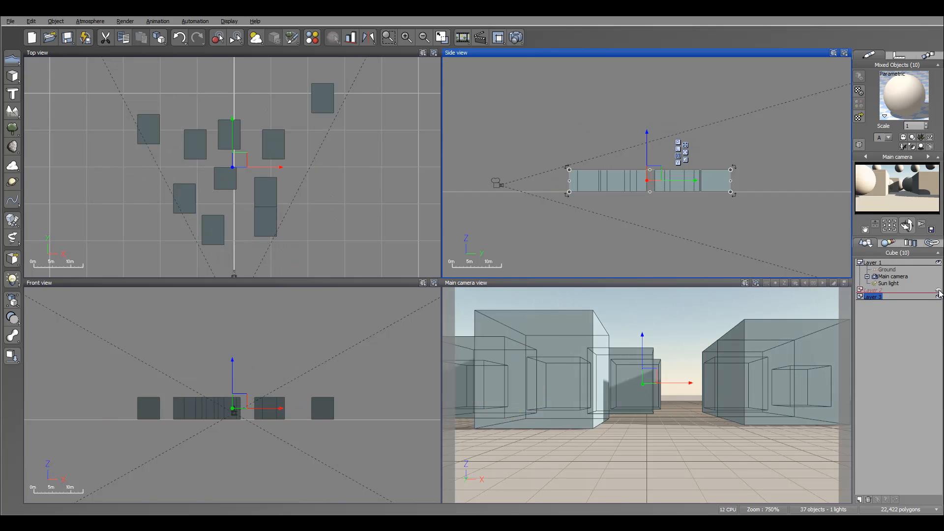
left_click(916, 327)
Move the cubes of Layer 3 together along the Y axis, farther away from the camera.
left_click(875, 296)
right_click_drag(547, 207, 550, 193)
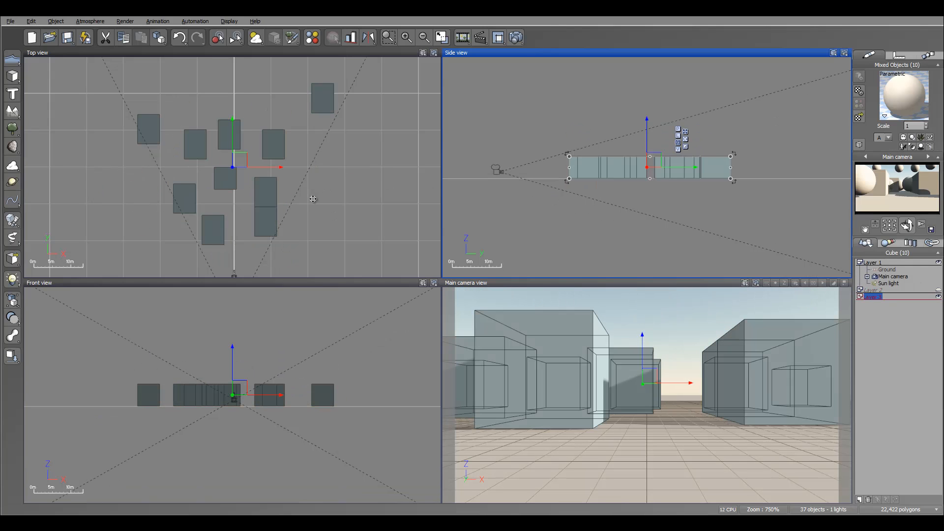
right_click_drag(314, 207, 384, 233)
left_click_drag(308, 186, 311, 134)
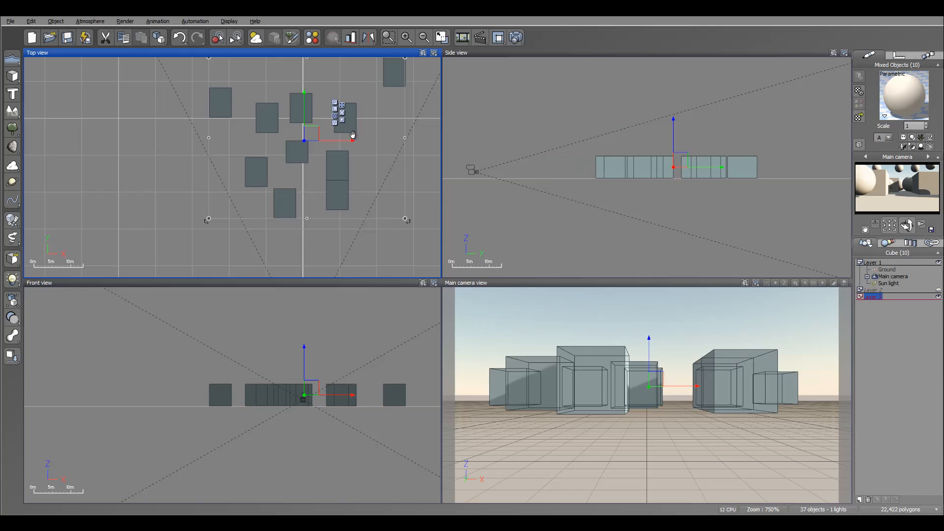
right_click_drag(353, 136, 317, 176)
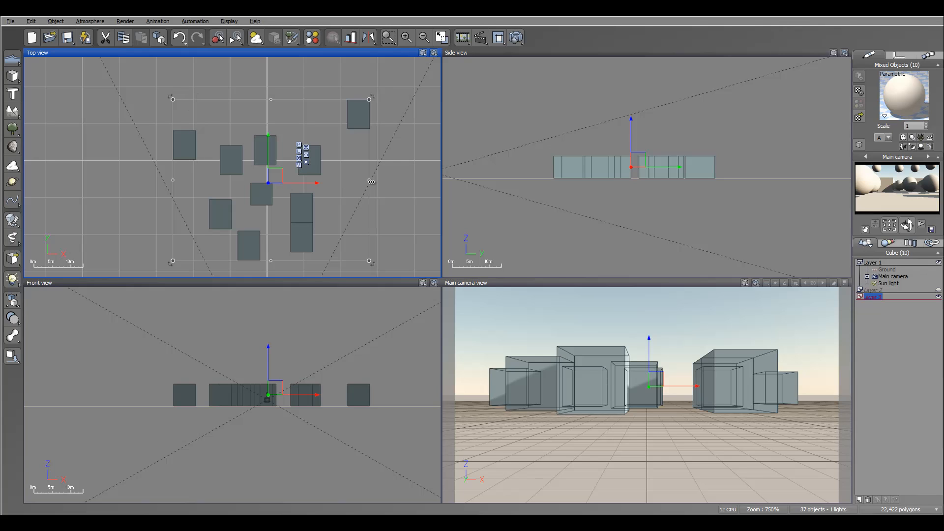
scroll(371, 182, "down", 5)
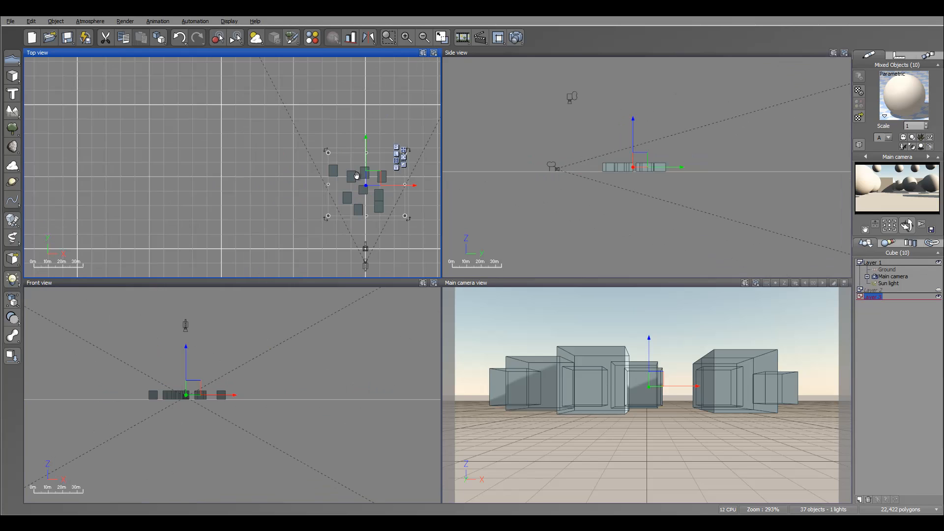
right_click_drag(356, 176, 272, 183)
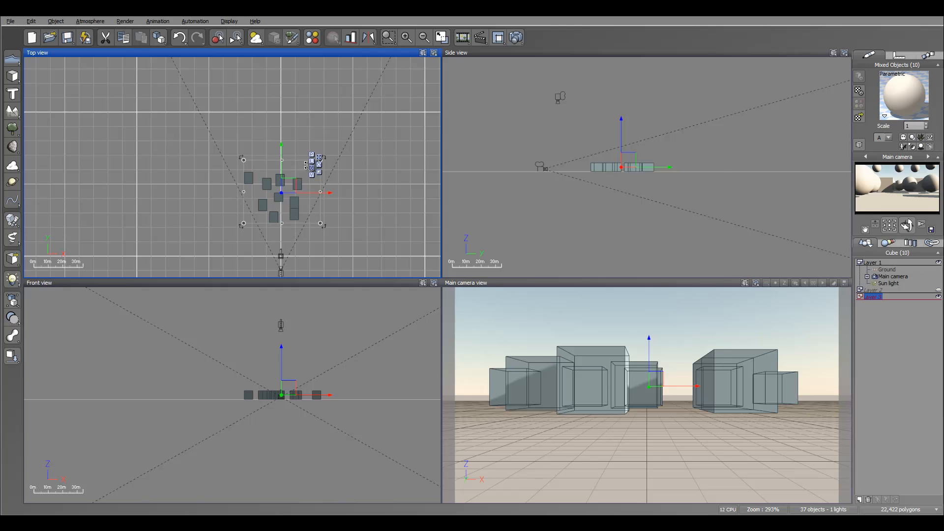
right_click_drag(400, 162, 432, 158)
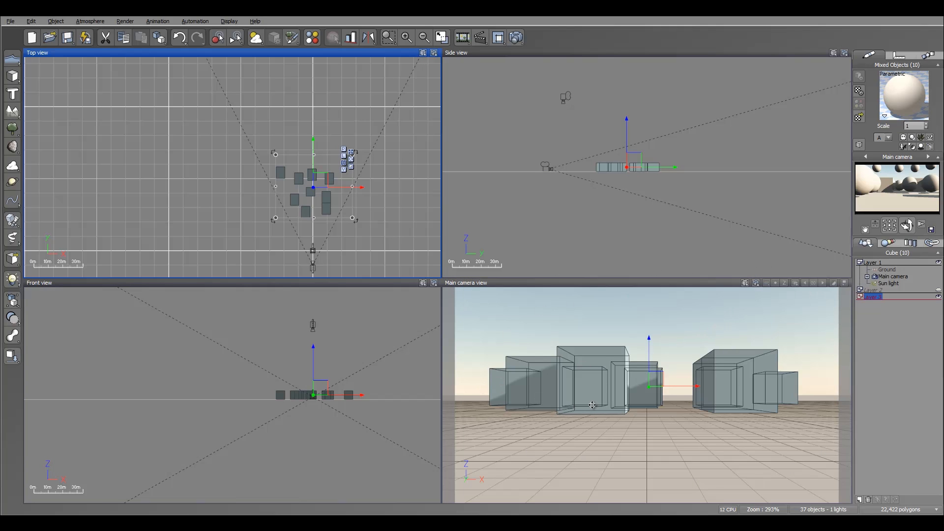
Turn on the action and title safe frames and the 4 x 3 field grid in the main camera view's frame guides.
left_click(752, 283)
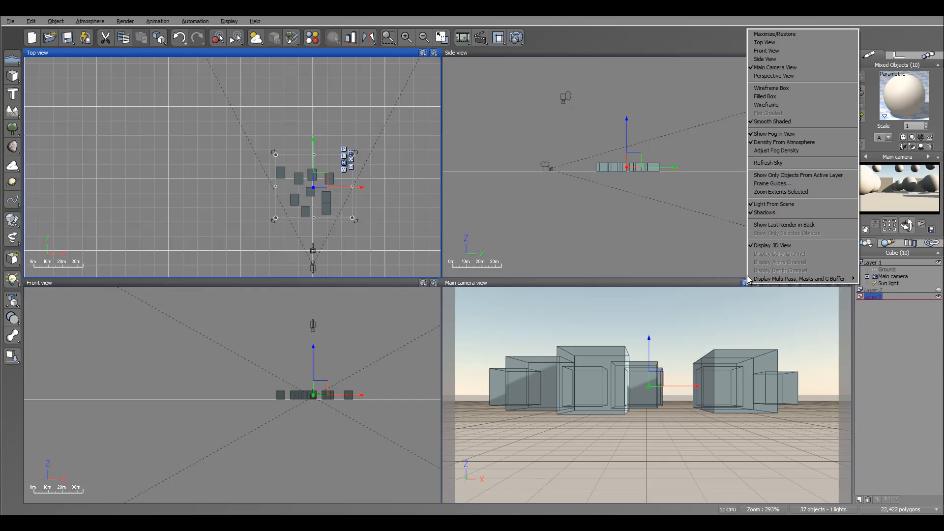
left_click(765, 186)
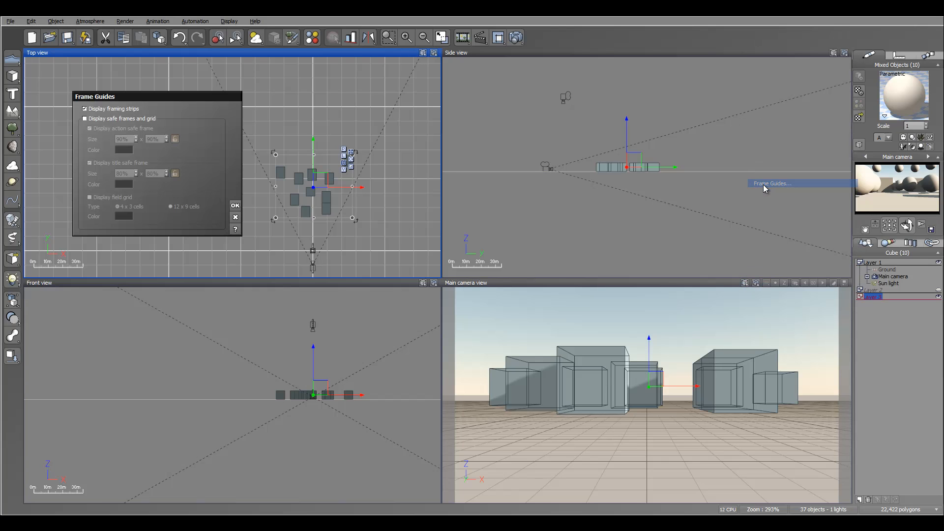
left_click_drag(399, 137, 585, 158)
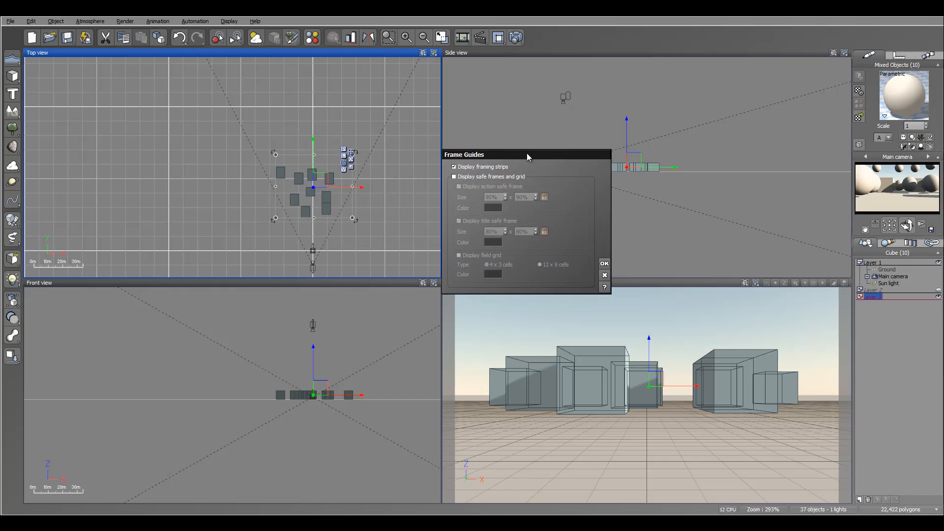
left_click(466, 178)
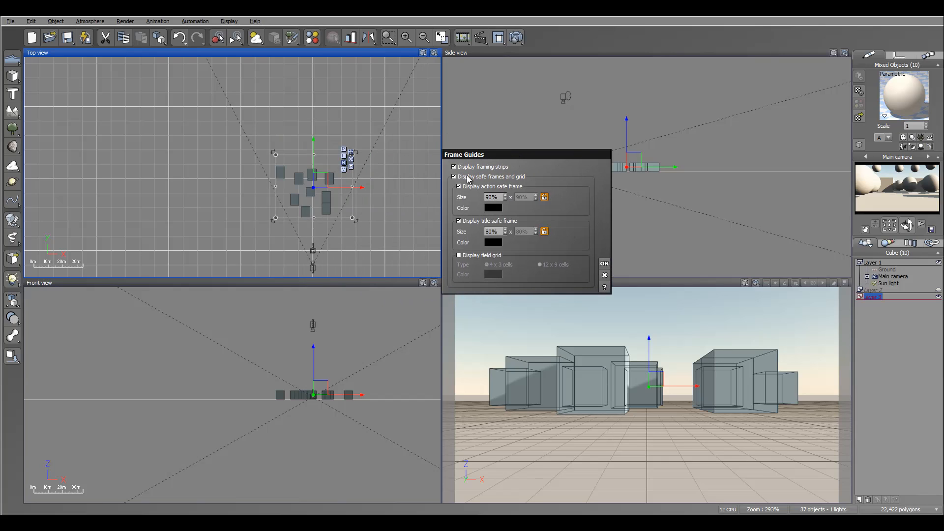
left_click(463, 256)
left_click(604, 263)
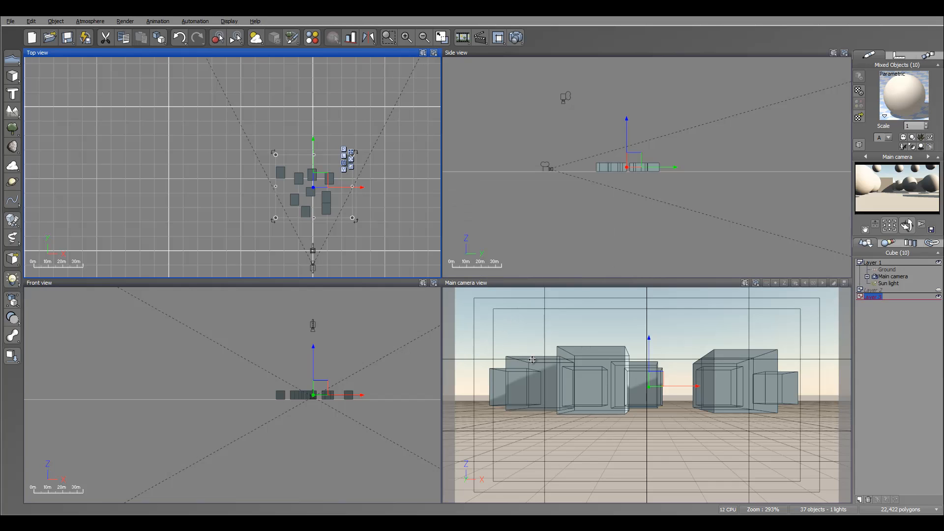
Tilt the main camera upward so the horizon lies along the lower horizontal line of the field grid.
left_click(892, 277)
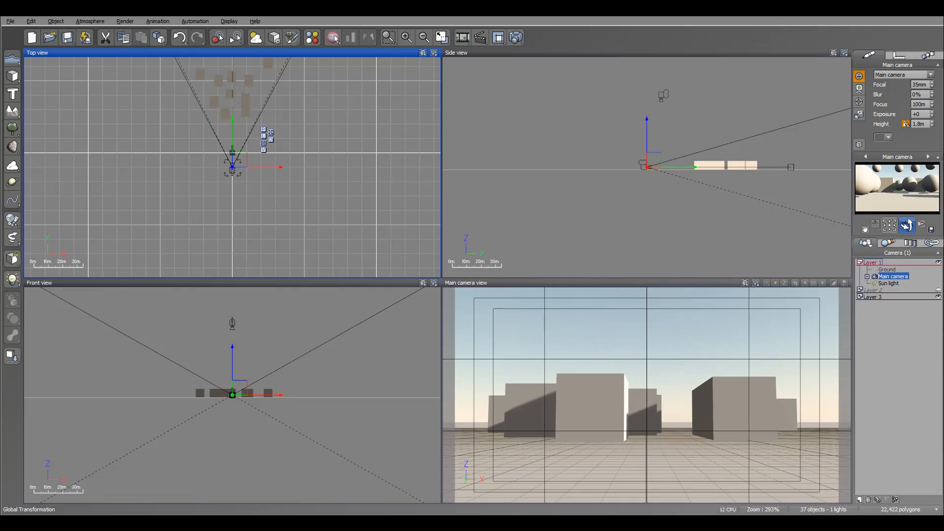
left_click_drag(906, 225, 903, 224)
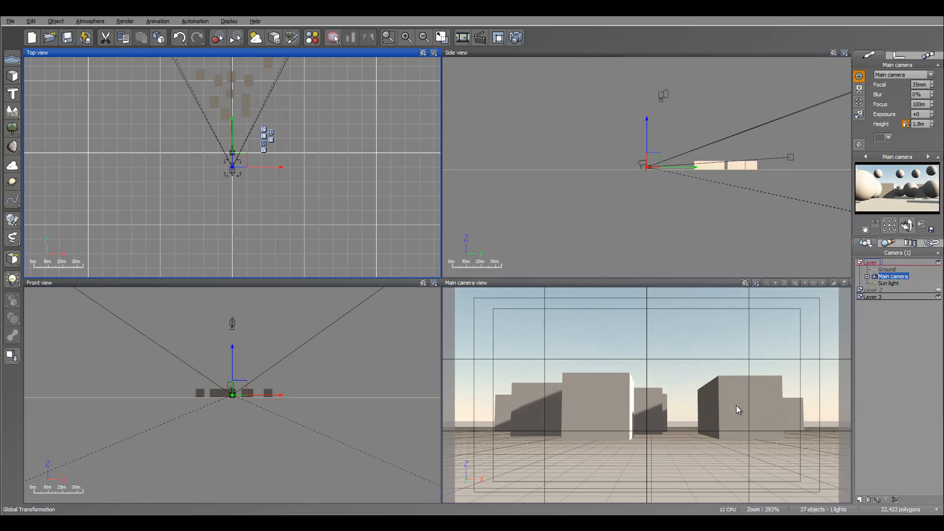